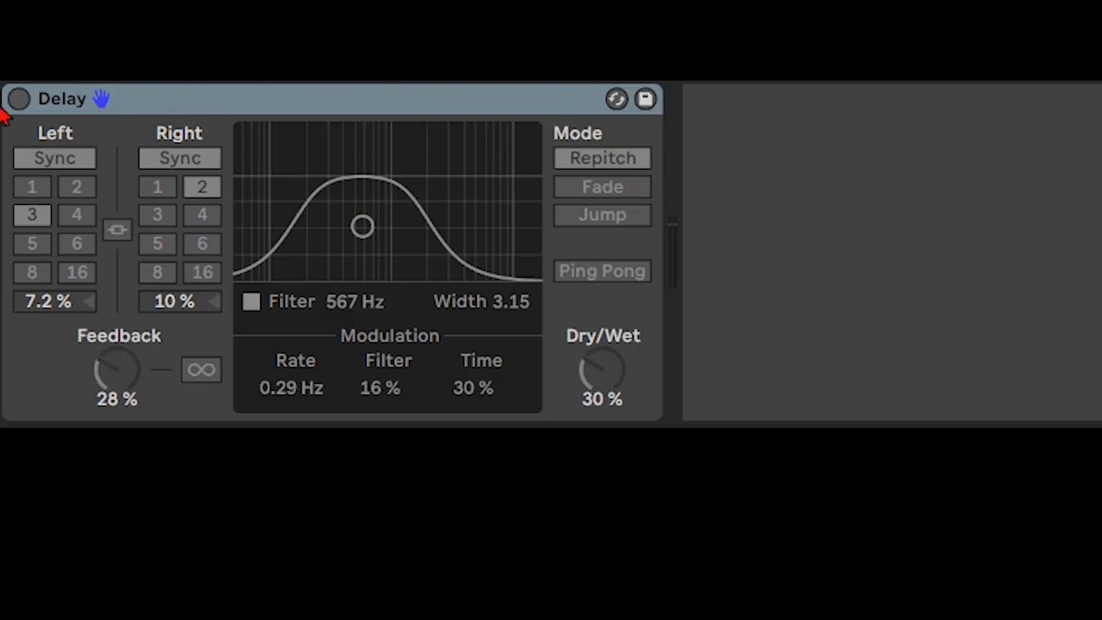
Compare the dry and delayed sound by repeatedly bypassing and re-enabling the Delay device
left_click(18, 99)
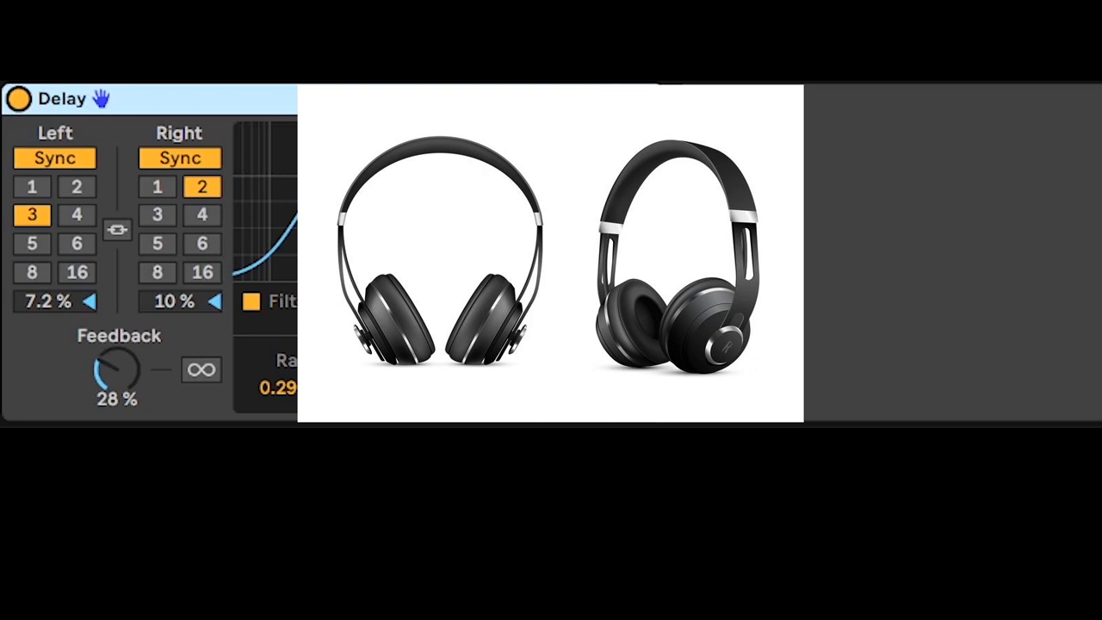
left_click(19, 99)
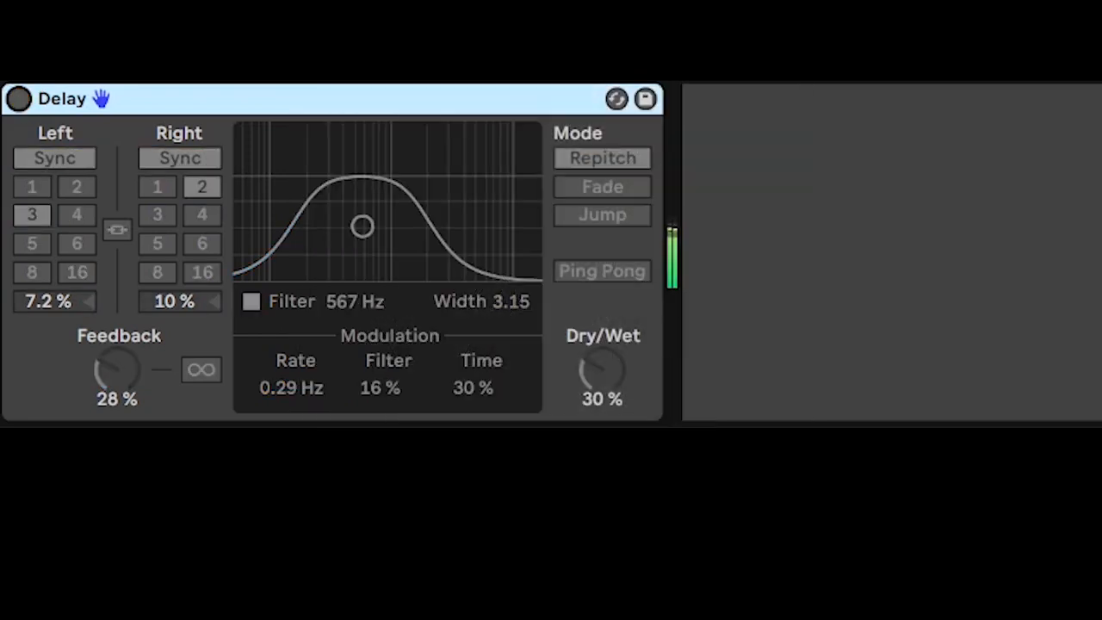
left_click(21, 101)
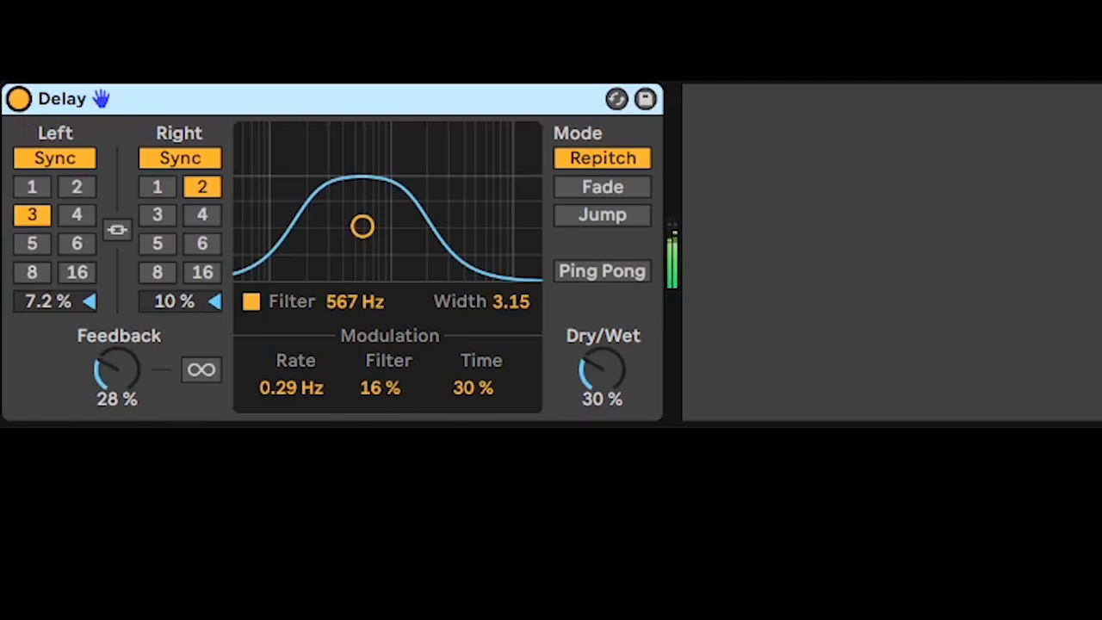
left_click(18, 99)
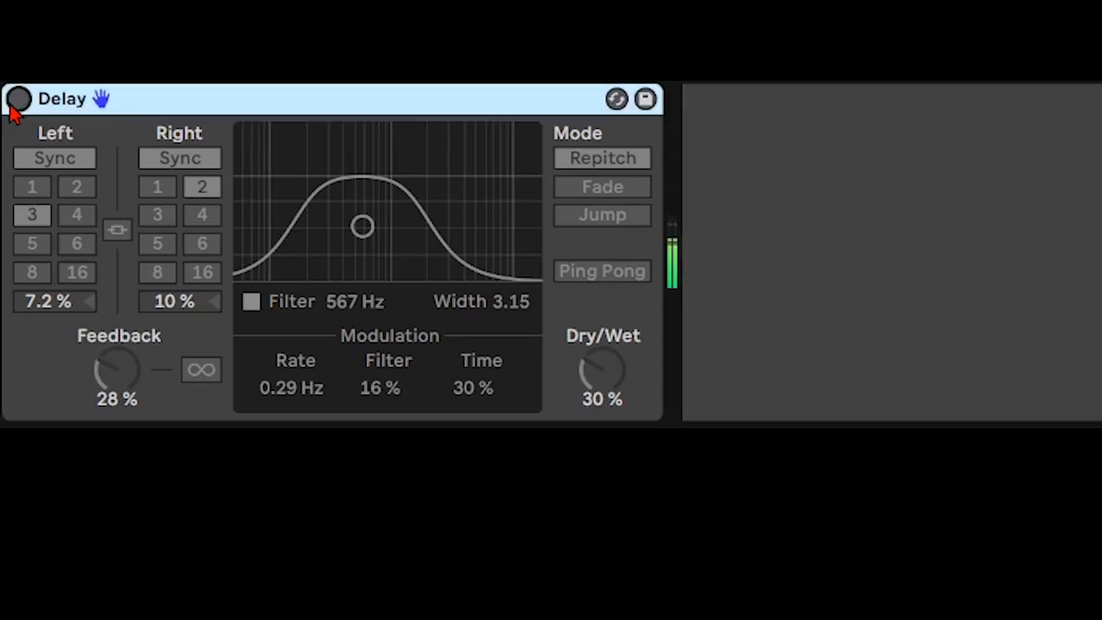
left_click(18, 100)
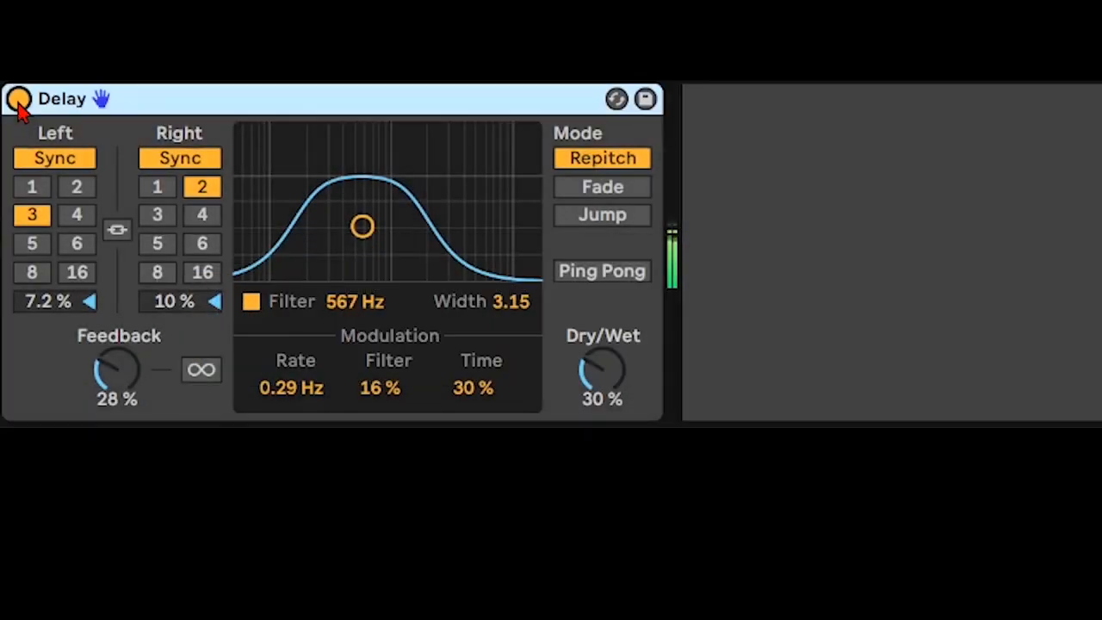
left_click(18, 99)
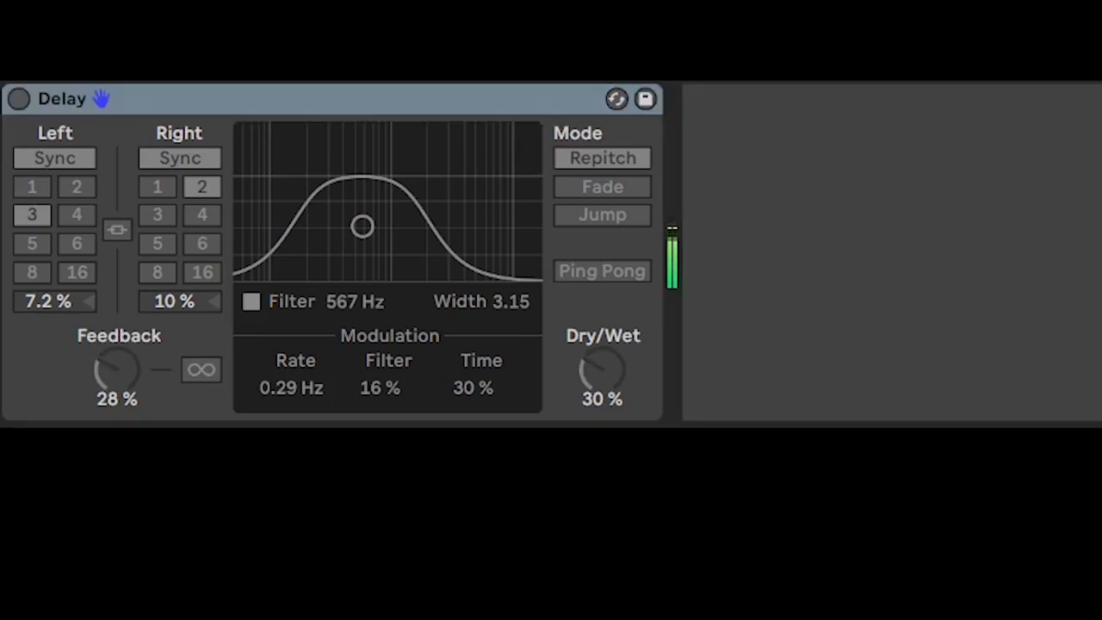
left_click(19, 100)
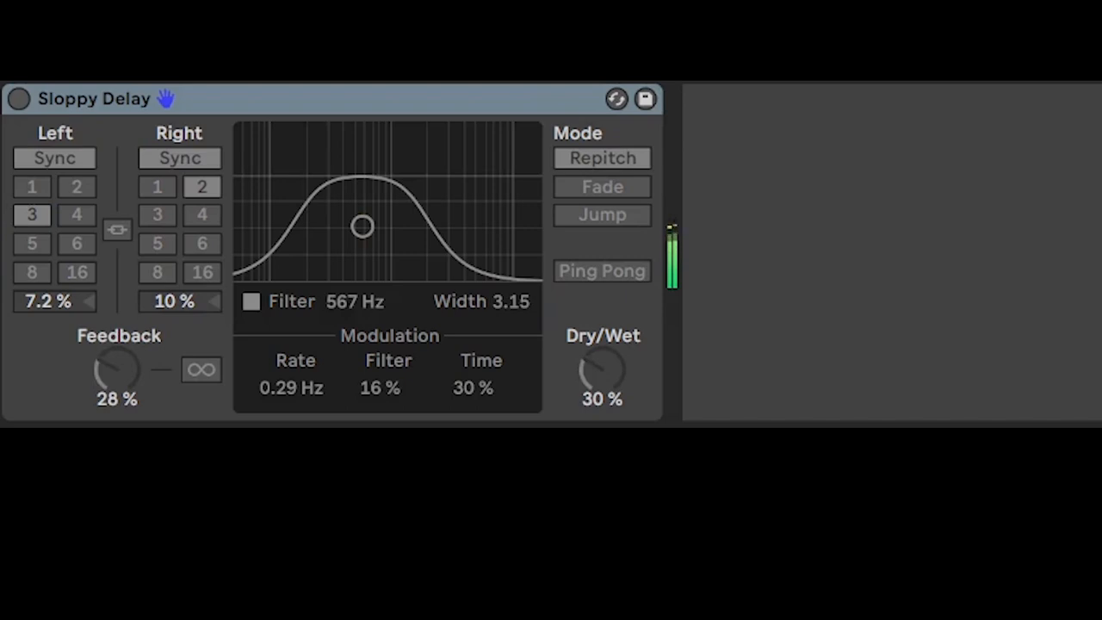
left_click(20, 100)
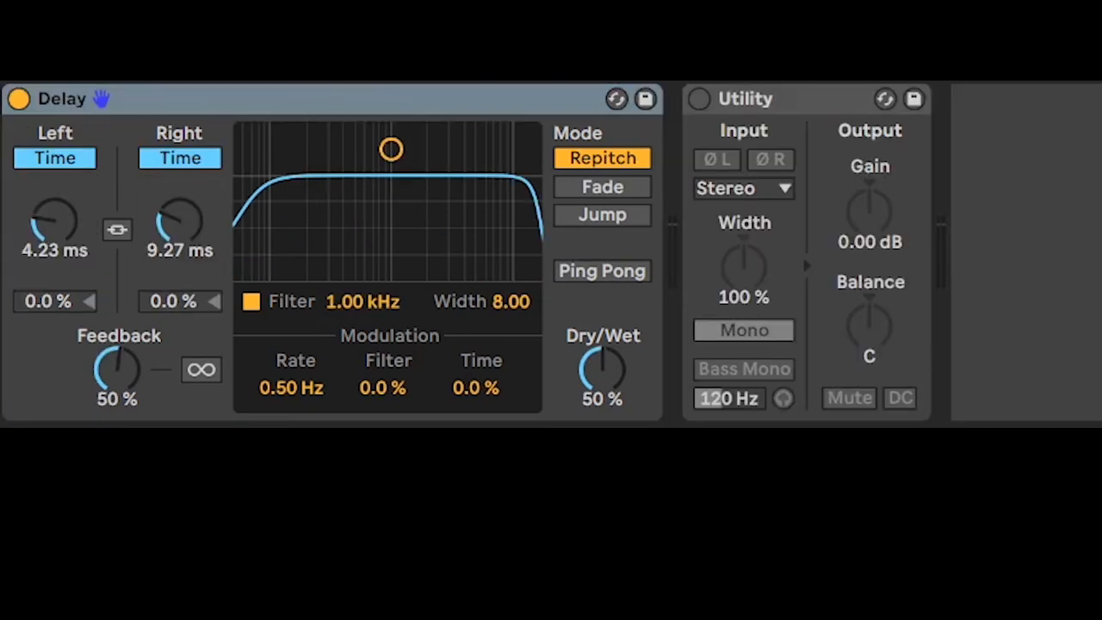
left_click(19, 99)
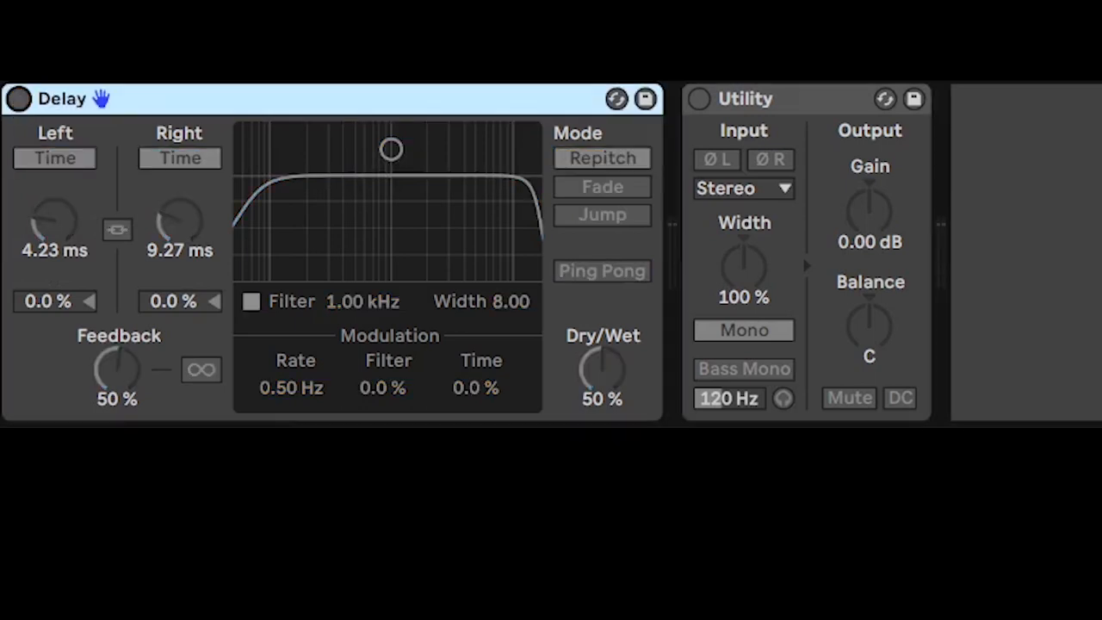
left_click(19, 99)
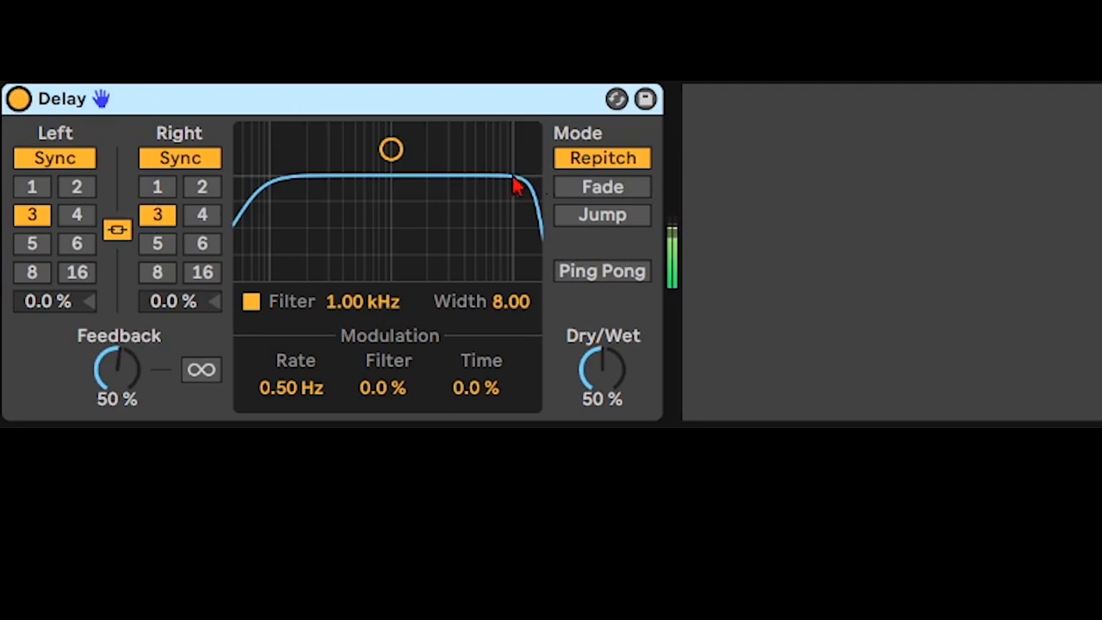
Unlink the Delay's channels, set the left sync time to 6 and the right to 2, with 9% feedback
left_click(122, 234)
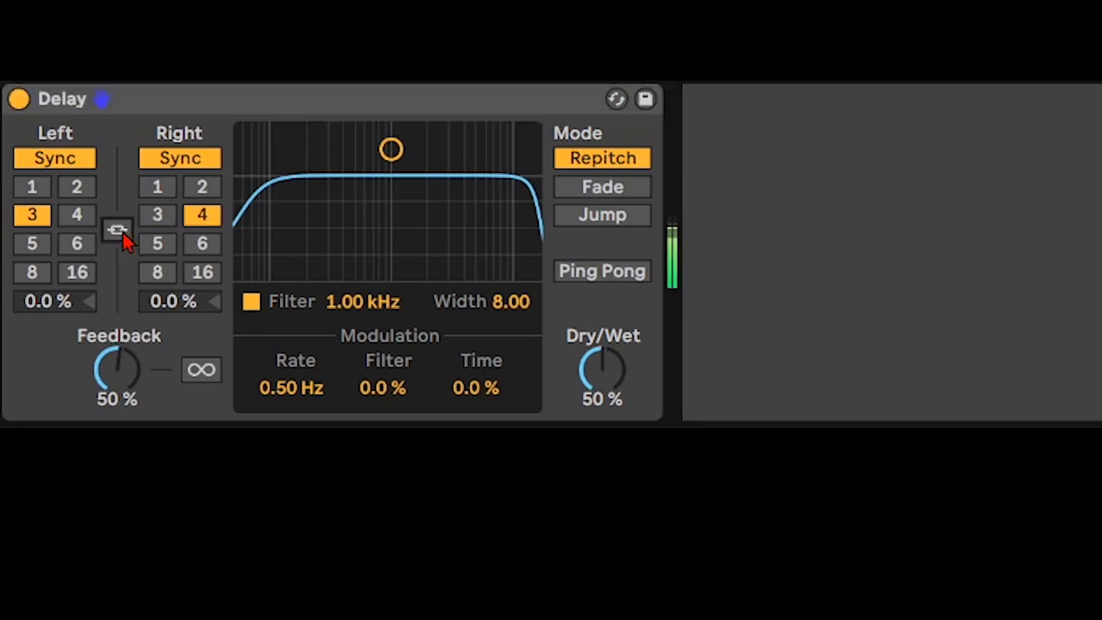
left_click(197, 193)
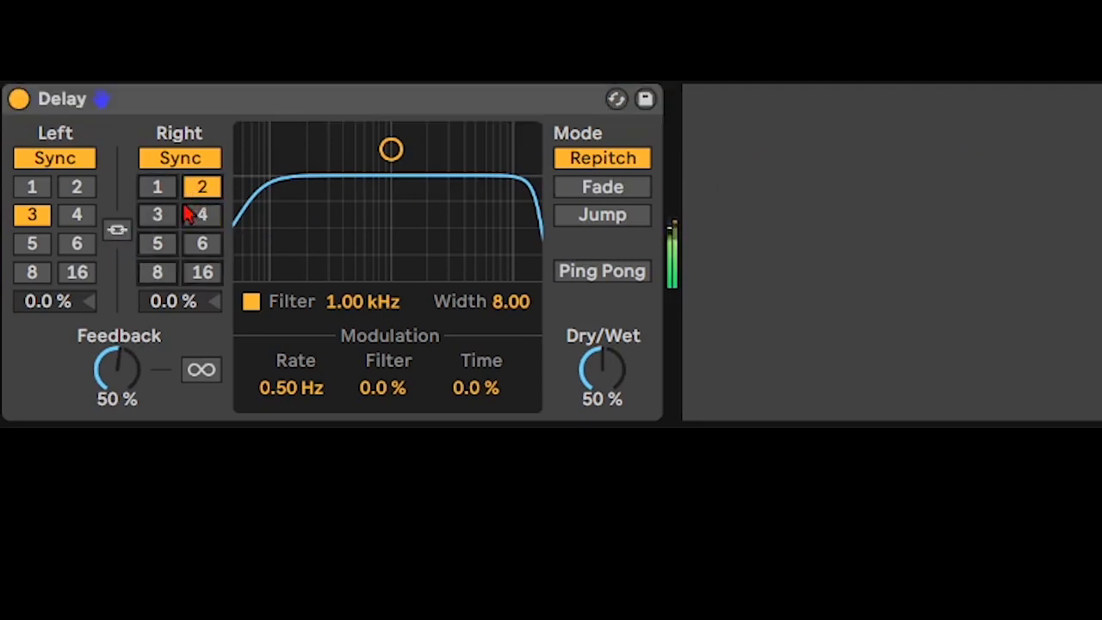
left_click_drag(125, 345, 125, 382)
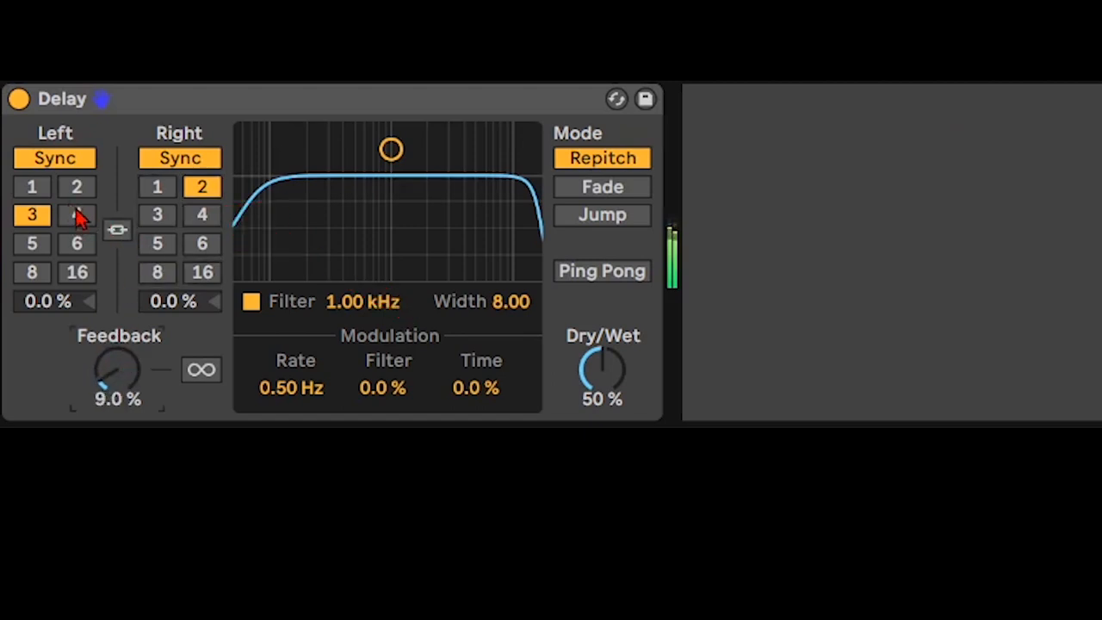
left_click(76, 245)
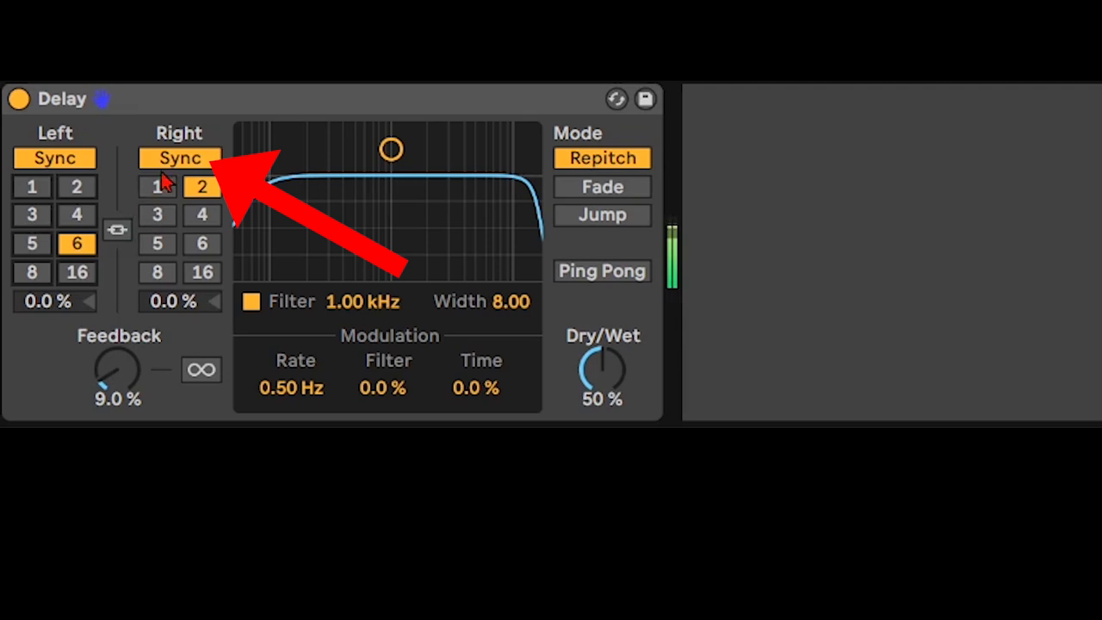
Switch both Delay channels from Sync to Time and set the left to 1.50 ms and the right to 7.16 ms
left_click(177, 160)
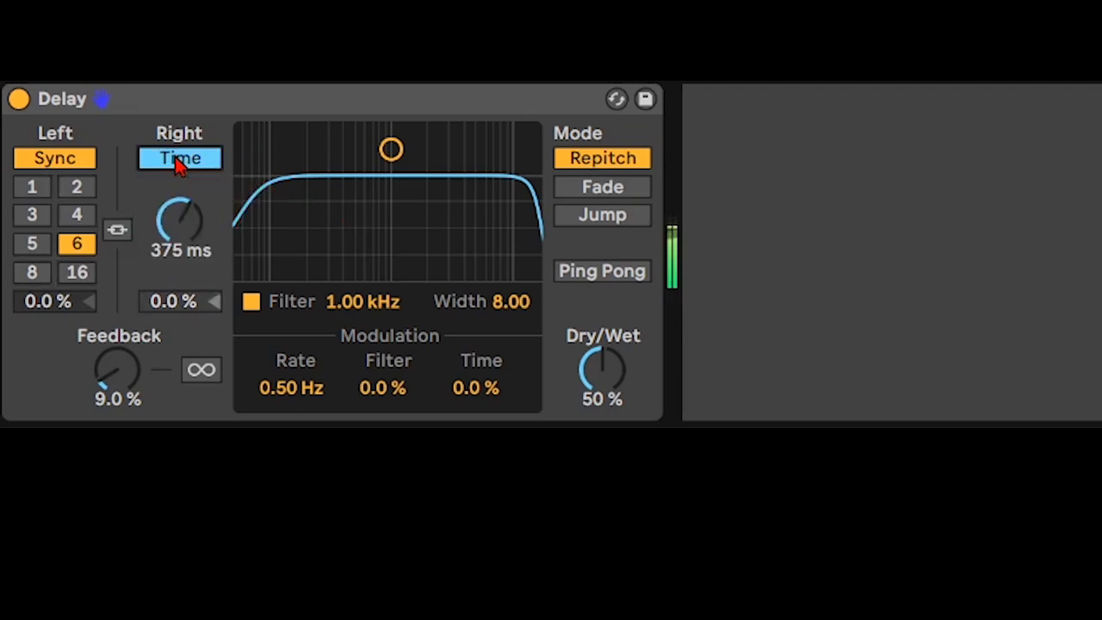
left_click(88, 164)
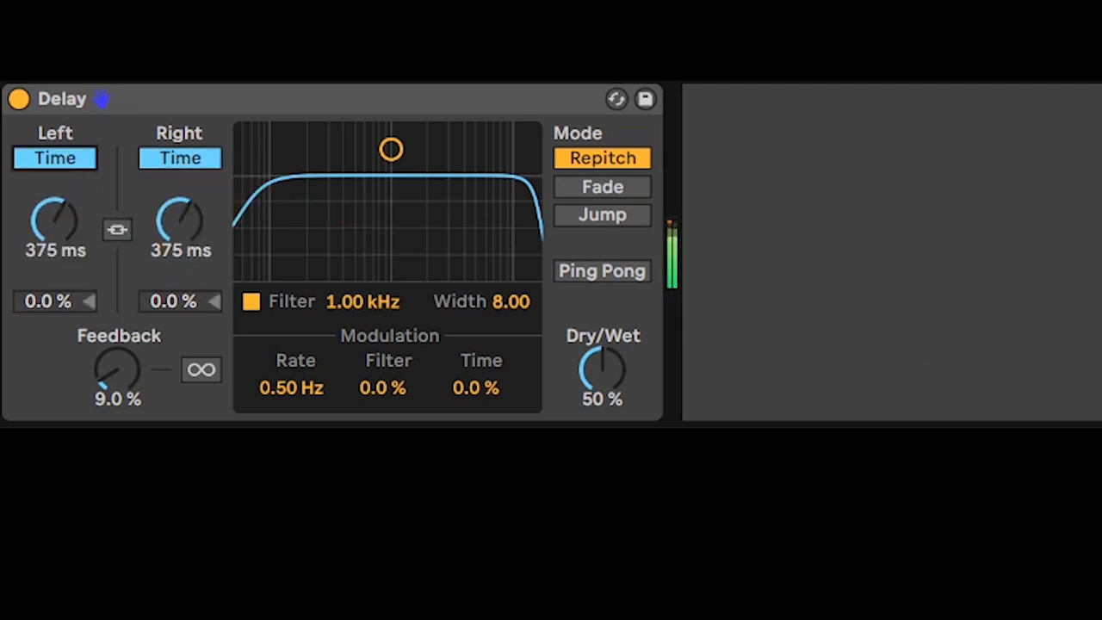
left_click_drag(161, 226, 160, 293)
left_click_drag(39, 226, 39, 284)
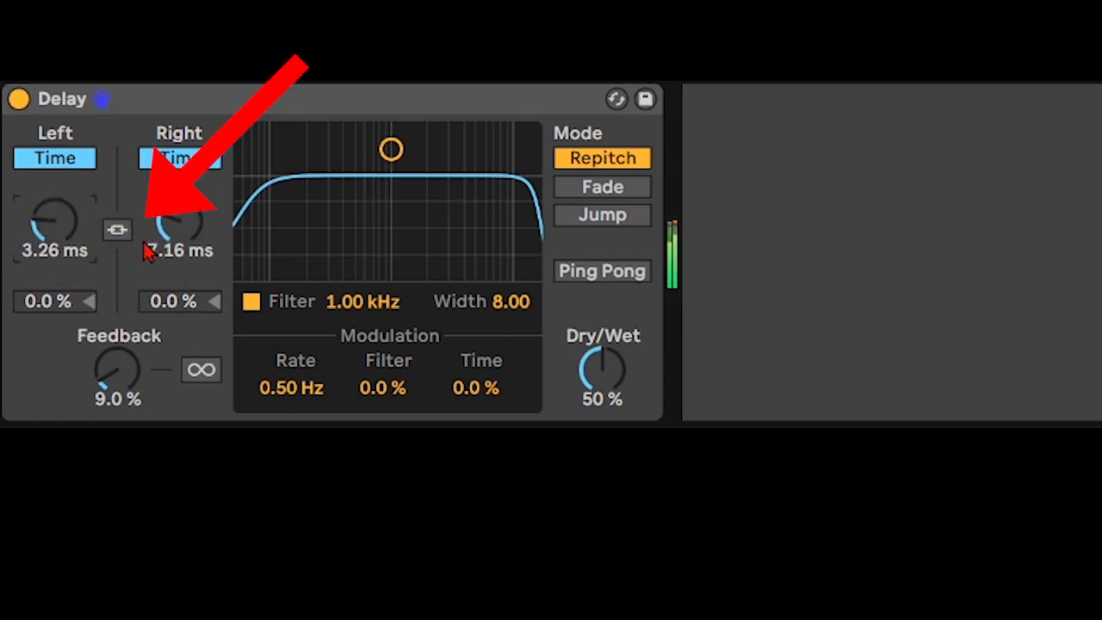
left_click_drag(147, 246, 147, 215)
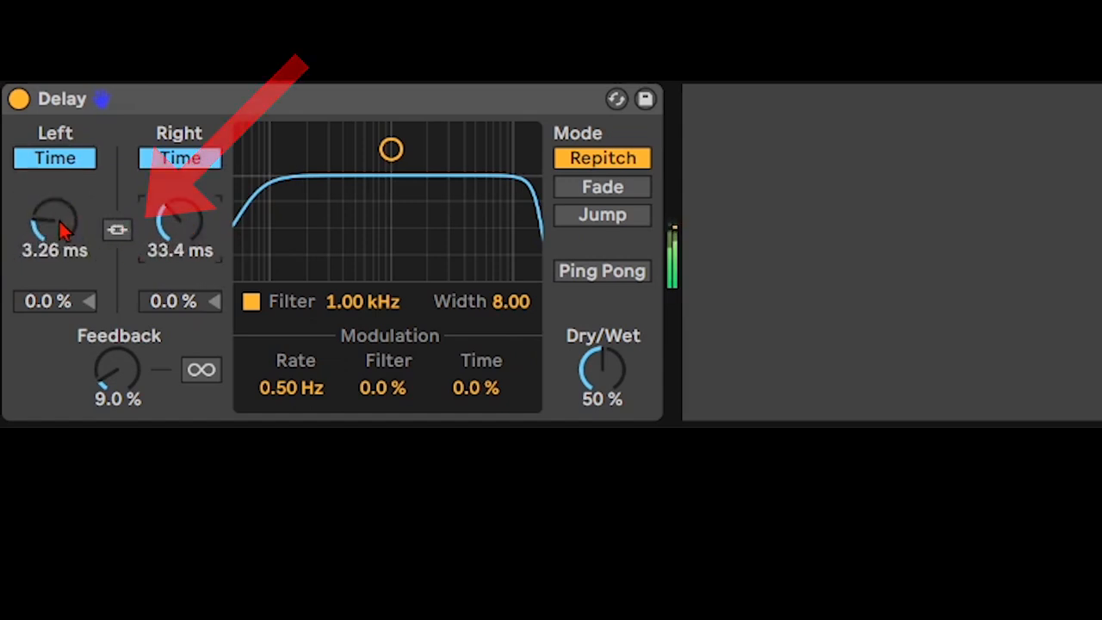
left_click_drag(68, 219, 69, 246)
left_click_drag(167, 211, 167, 228)
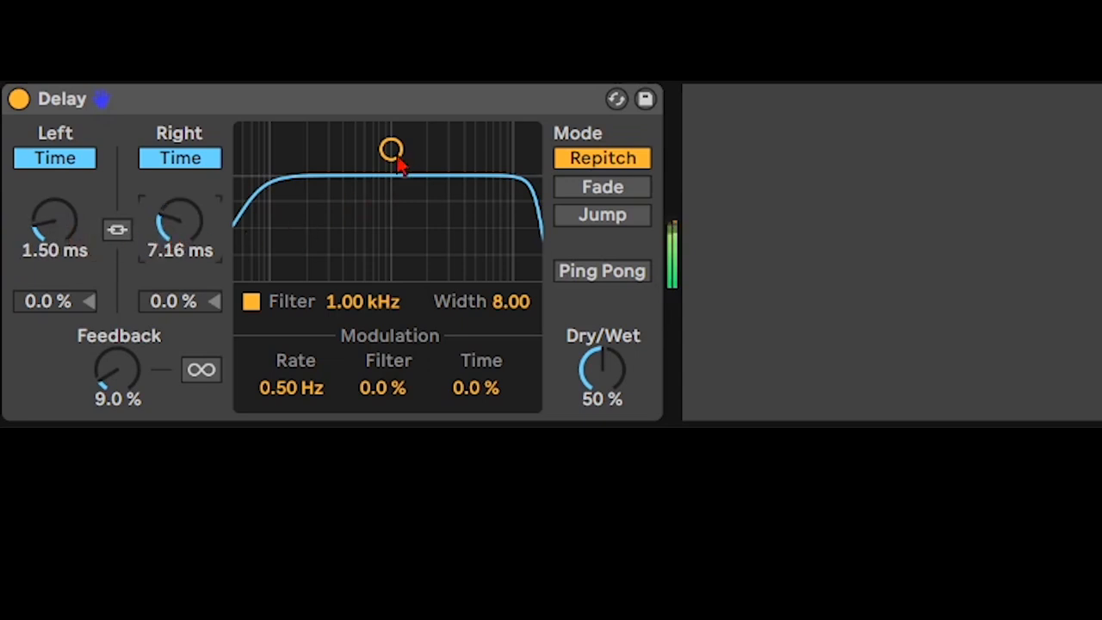
Narrow the Delay's filter bandwidth around 1 kHz
left_click_drag(390, 151, 394, 255)
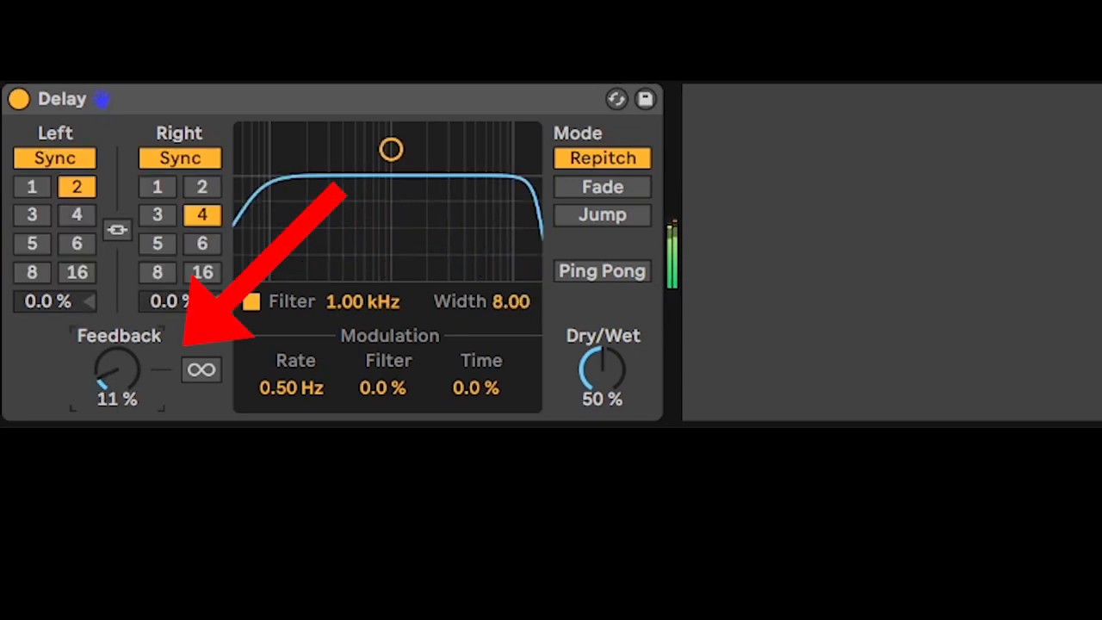
Adjust the Delay's feedback down to 0% and lower its Dry/Wet mix
left_click_drag(117, 371, 117, 299)
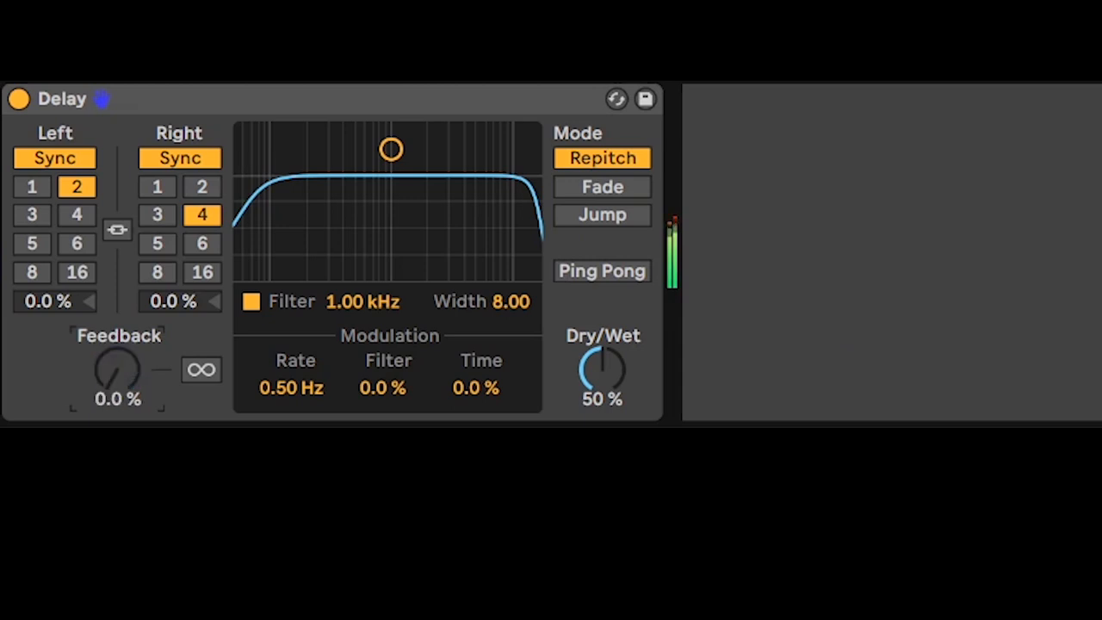
left_click_drag(591, 369, 591, 448)
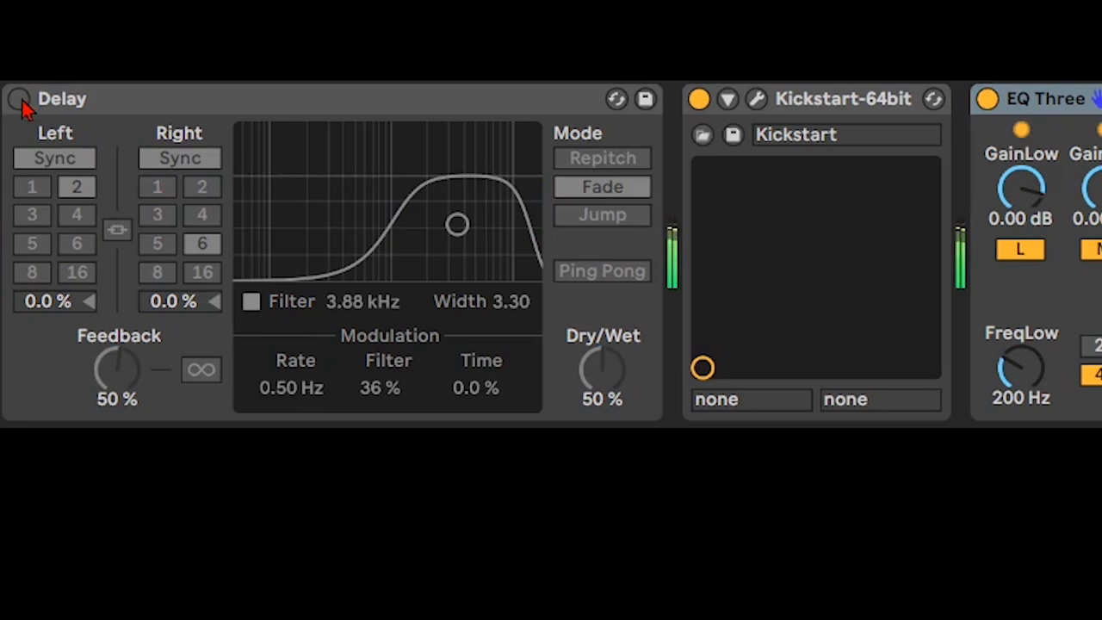
Enable the Delay ahead of Kickstart and set its sync times to 4 for the left channel and 2 for the right
left_click(18, 99)
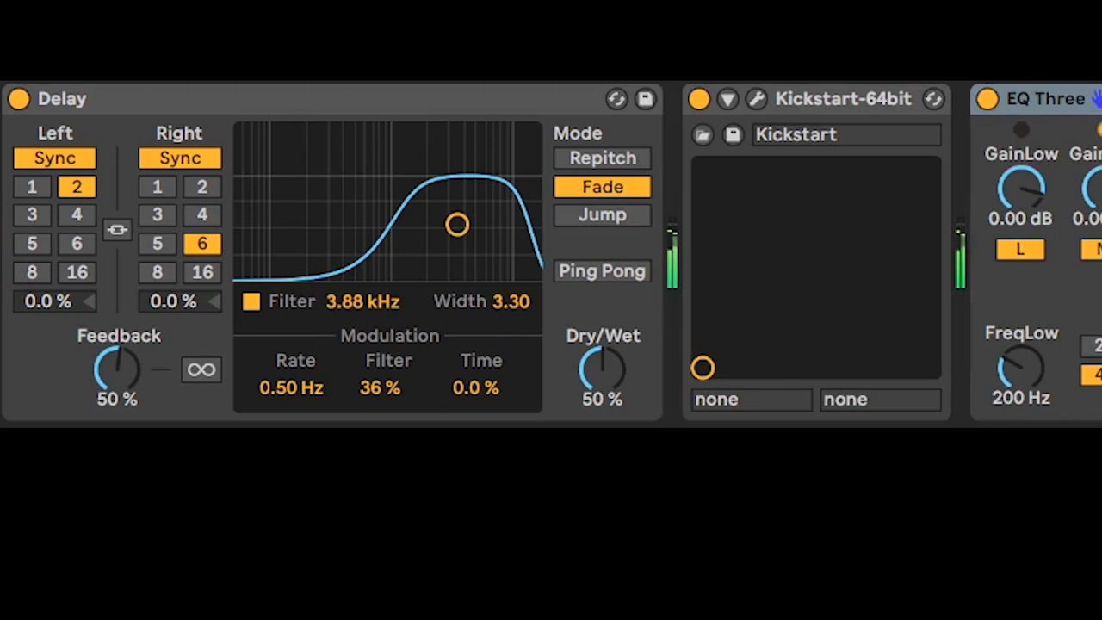
left_click(77, 217)
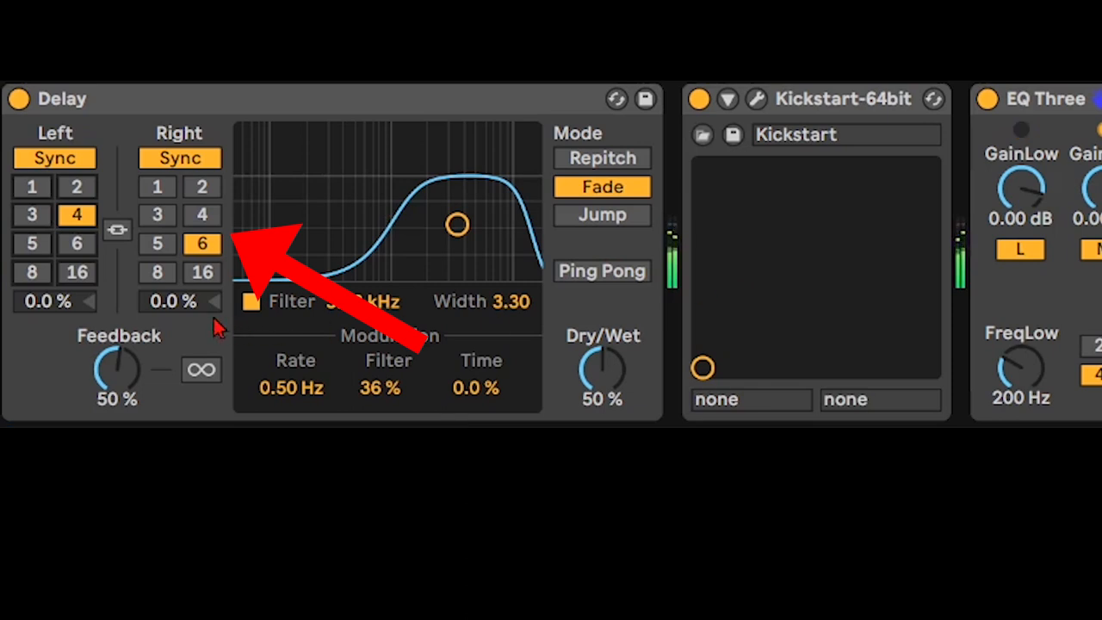
left_click(203, 191)
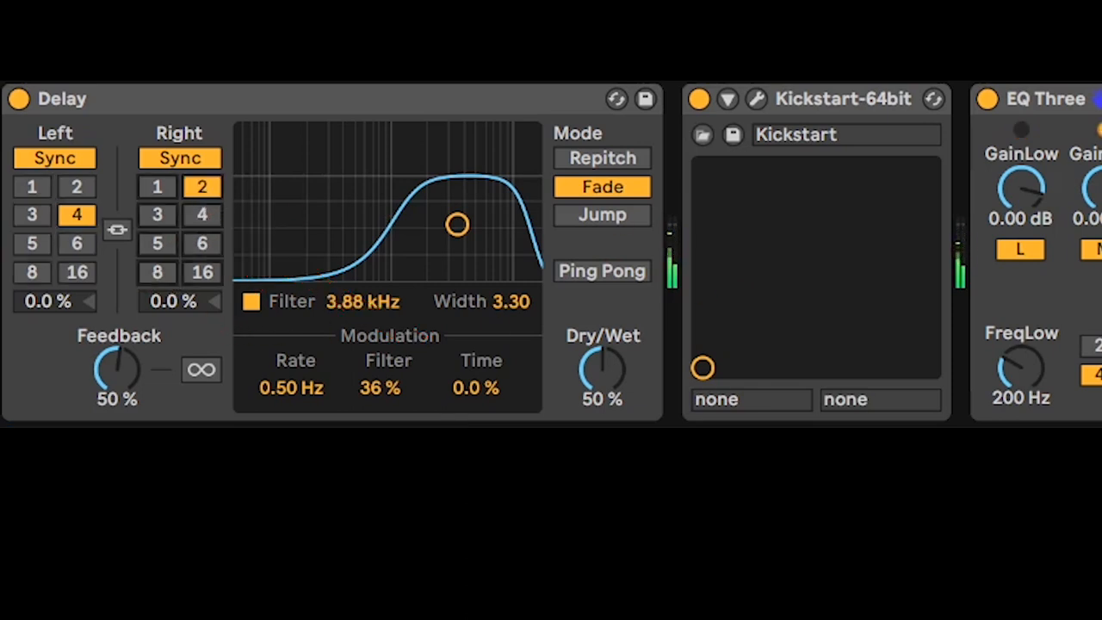
Set the Delay's left sync time to 6, its right sync time to 8, and the feedback to 29%
left_click(80, 251)
left_click_drag(118, 369, 117, 395)
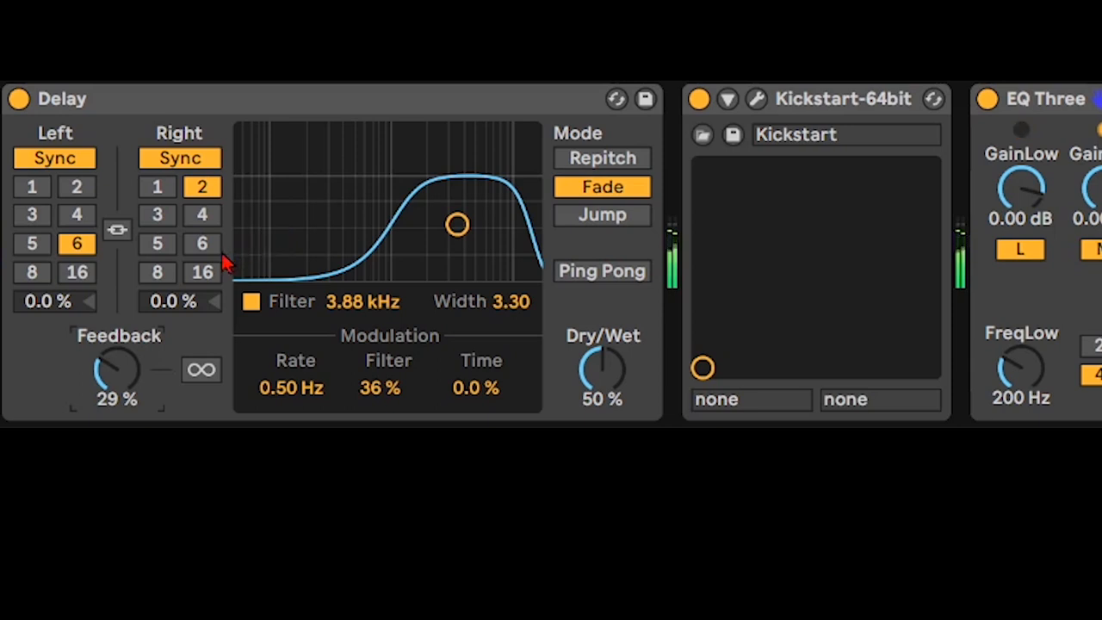
left_click(163, 274)
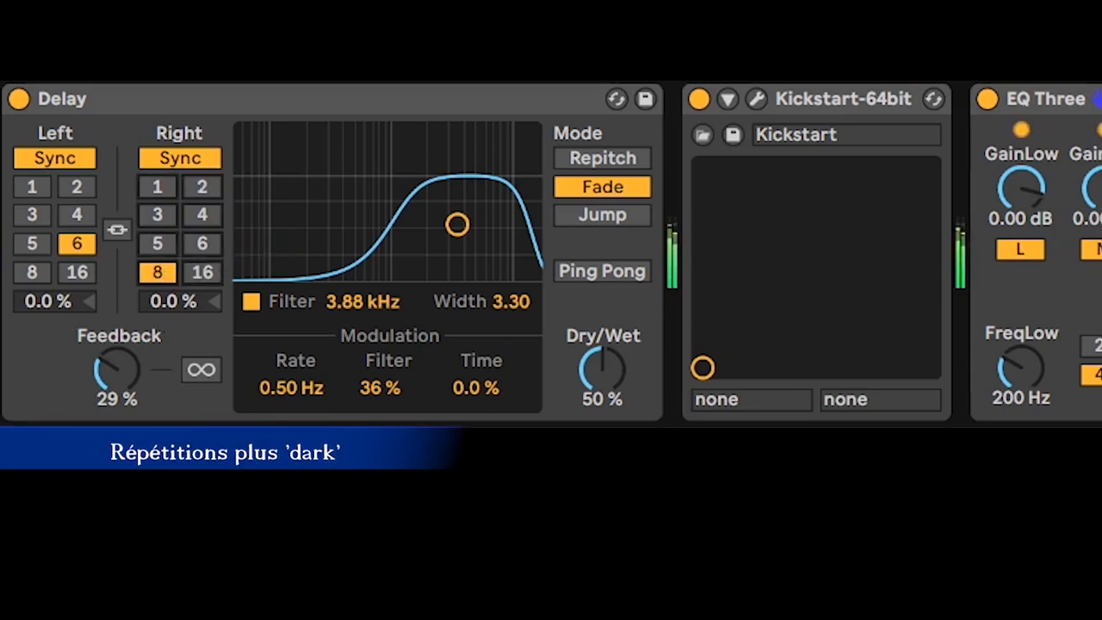
Lower the Delay's filter frequency to make the repeats darker
left_click_drag(457, 226, 353, 242)
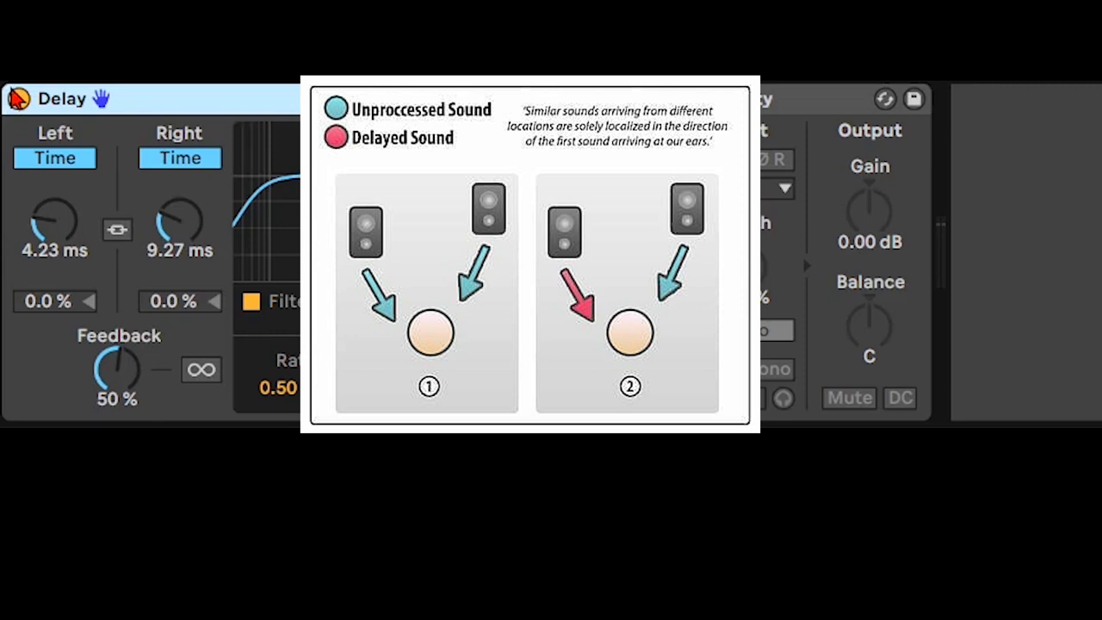
Bypass and re-enable the Delay placed before Utility to compare the sound with and without it
left_click(18, 99)
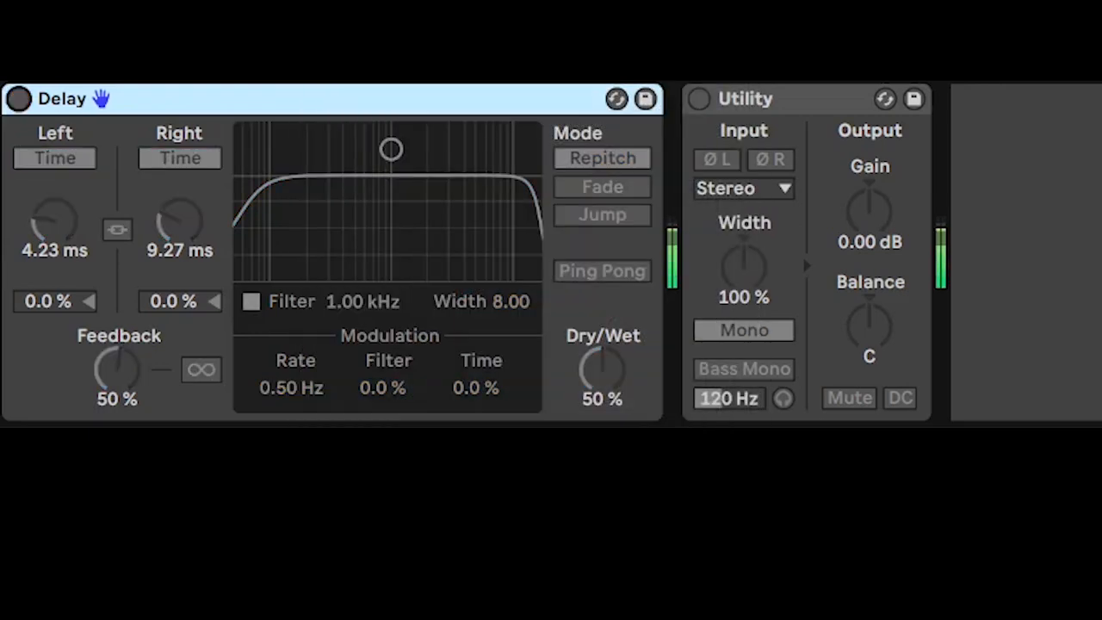
left_click(18, 98)
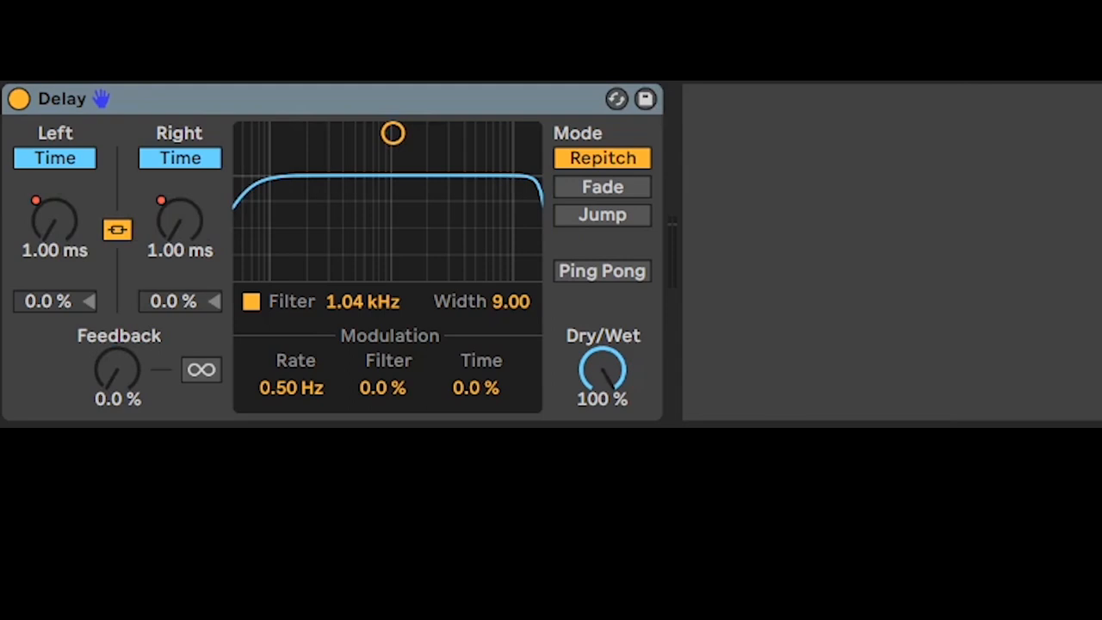
Select the Delay device whose linked channels are both at 1.00 ms
left_click(102, 98)
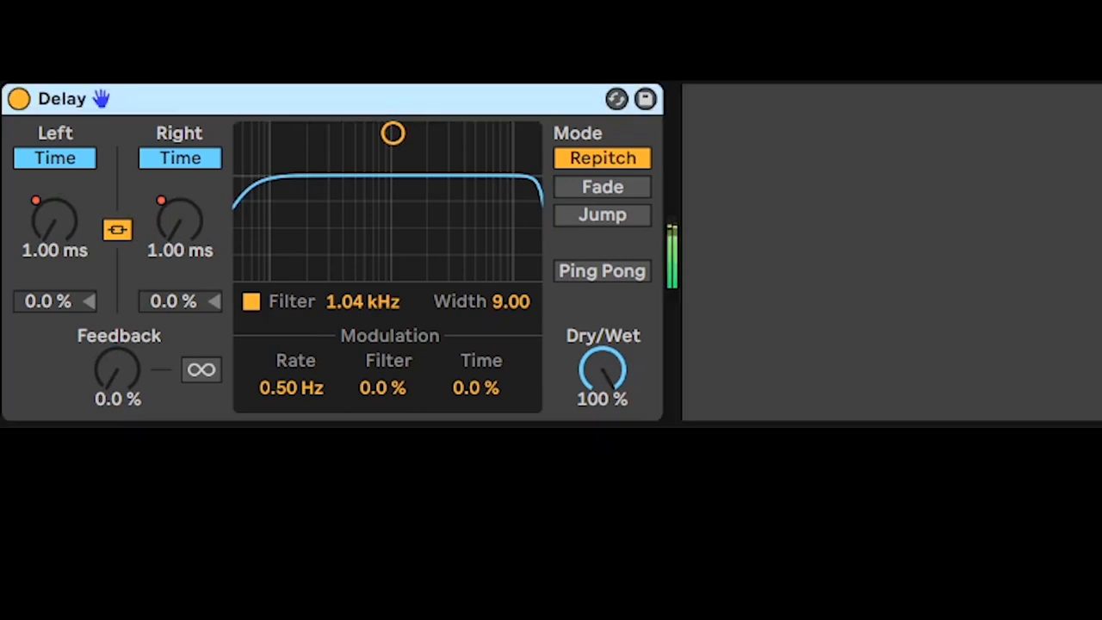